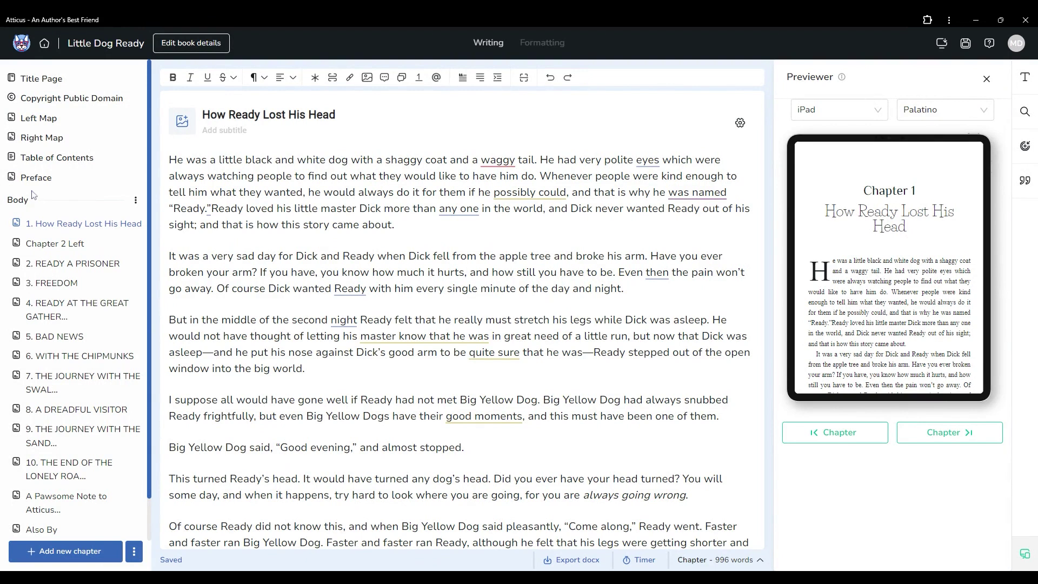
Step: Show the Table of Contents page and preview it as Print, listing chapters with page numbers
{"action": "left_click", "coordinate": [34, 160]}
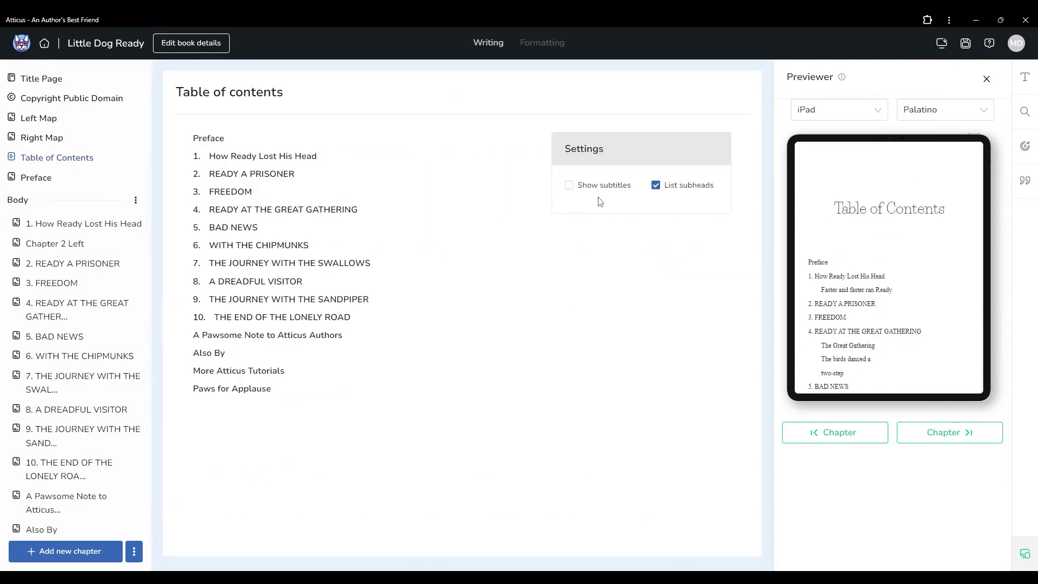
{"action": "left_click", "coordinate": [800, 115]}
{"action": "left_click", "coordinate": [808, 140]}
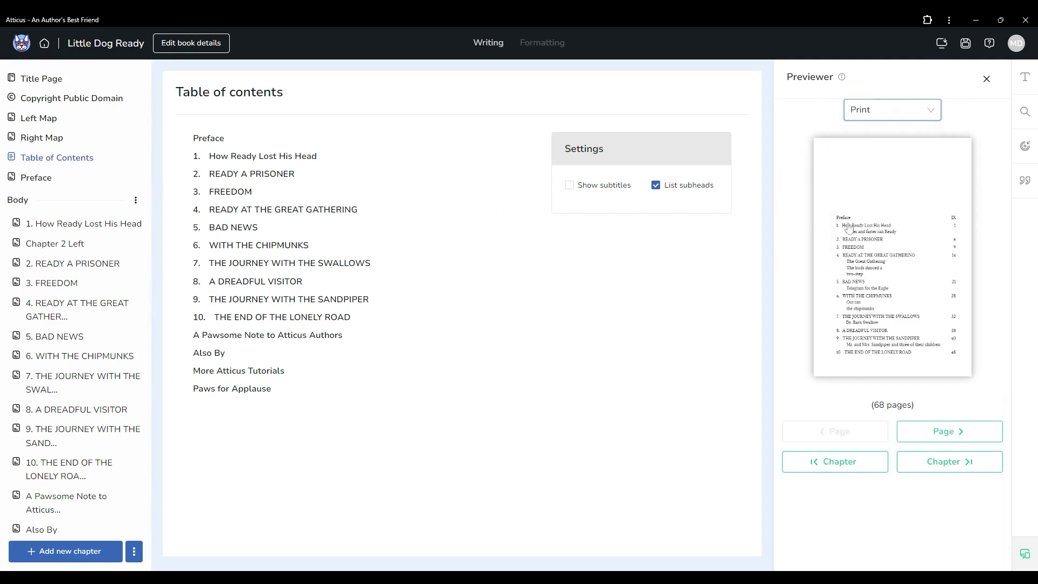
{"action": "mouse_move", "coordinate": [32, 86]}
{"action": "left_click_drag", "start_coordinate": [190, 139], "coordinate": [233, 144]}
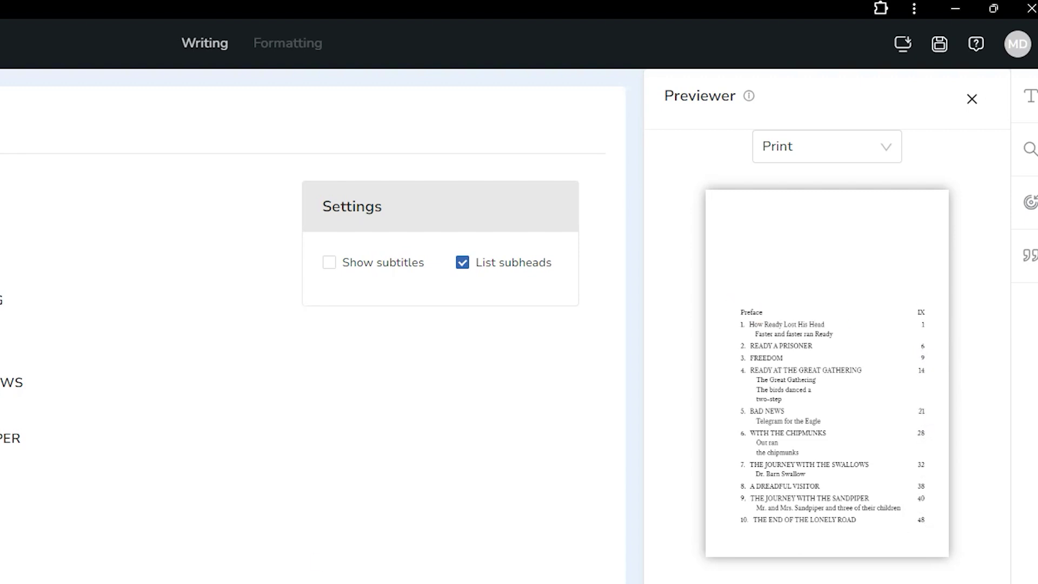
{"action": "scroll", "coordinate": [836, 431], "scroll_direction": "down", "scroll_amount": 2}
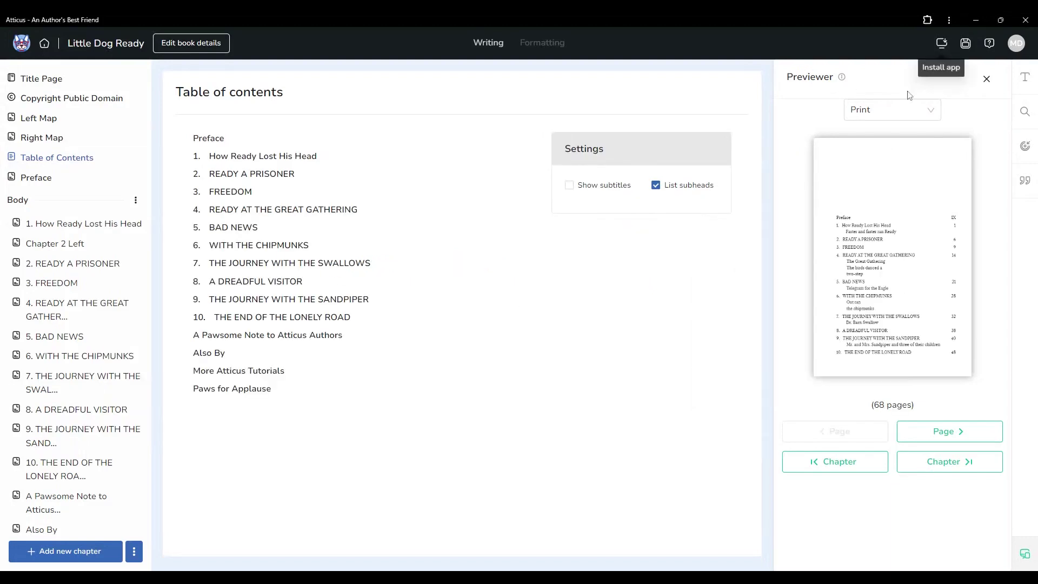
{"action": "left_click", "coordinate": [900, 109]}
Step: Switch the preview to iPad, open 'How Ready Lost His Head', and try dragging Preface and Right Map into Body
{"action": "left_click", "coordinate": [865, 183]}
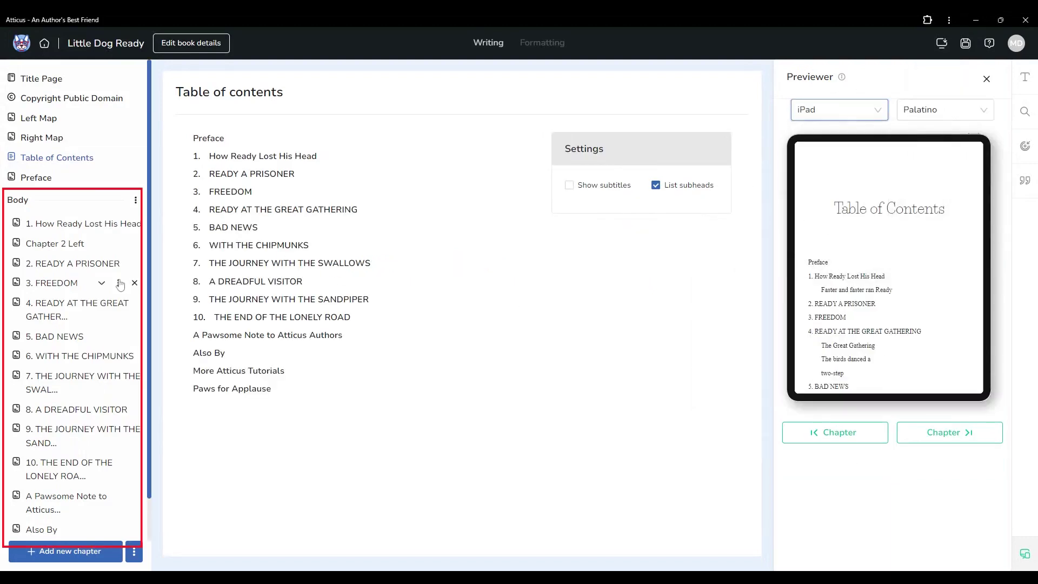
{"action": "left_click", "coordinate": [84, 225]}
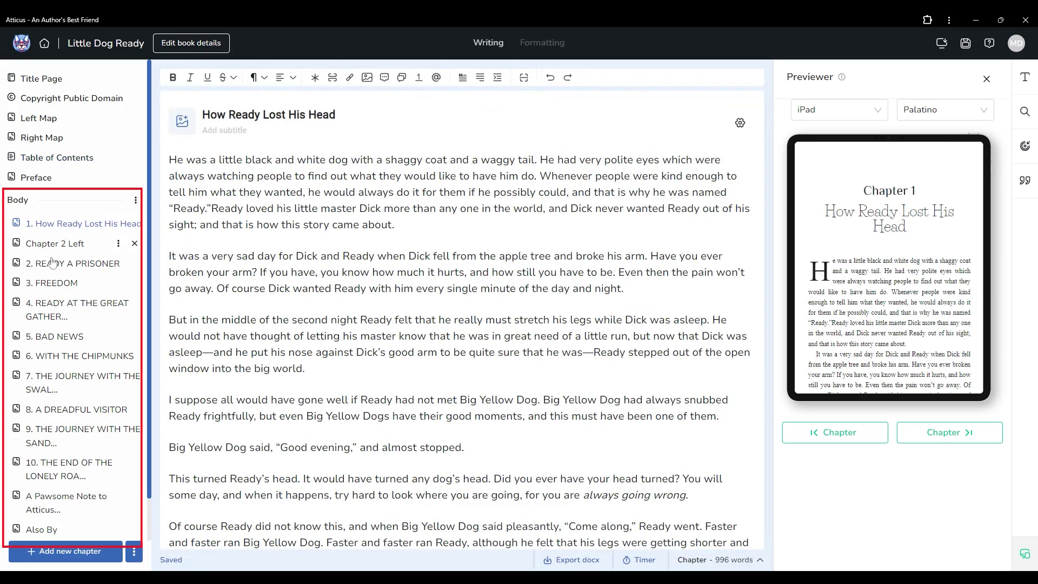
{"action": "scroll", "coordinate": [54, 433], "scroll_direction": "down", "scroll_amount": 1}
{"action": "scroll", "coordinate": [48, 324], "scroll_direction": "up", "scroll_amount": 1}
{"action": "mouse_move", "coordinate": [36, 179]}
{"action": "left_mouse_down"}
{"action": "mouse_move", "coordinate": [39, 210]}
{"action": "mouse_move", "coordinate": [46, 181]}
{"action": "left_mouse_up"}
{"action": "left_click_drag", "start_coordinate": [49, 140], "coordinate": [42, 208]}
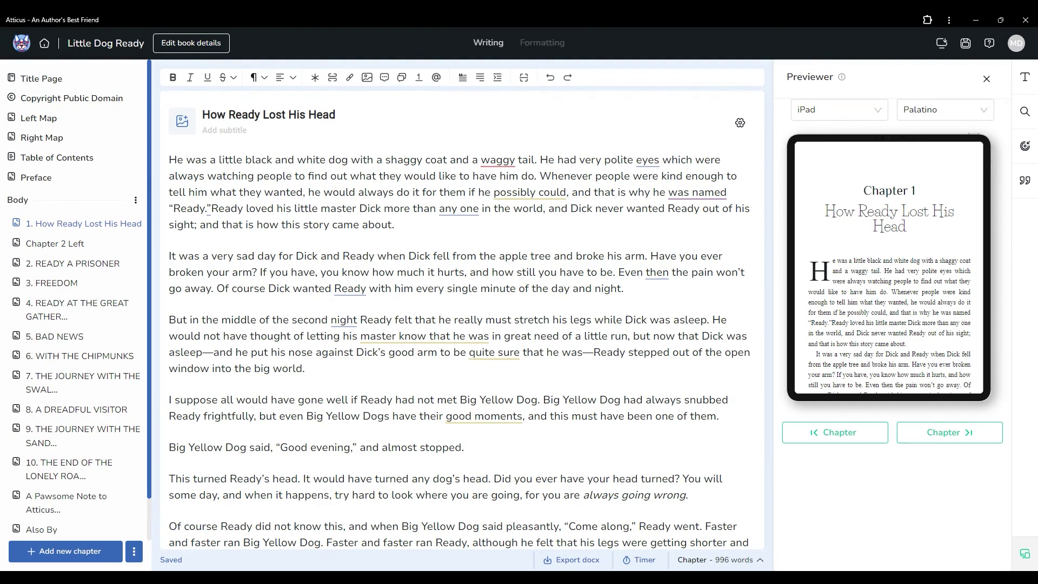
Step: Visit Title Page, Copyright and Table of Contents, then check the book details and return to Title Page
{"action": "left_click", "coordinate": [38, 80]}
{"action": "left_click", "coordinate": [35, 98]}
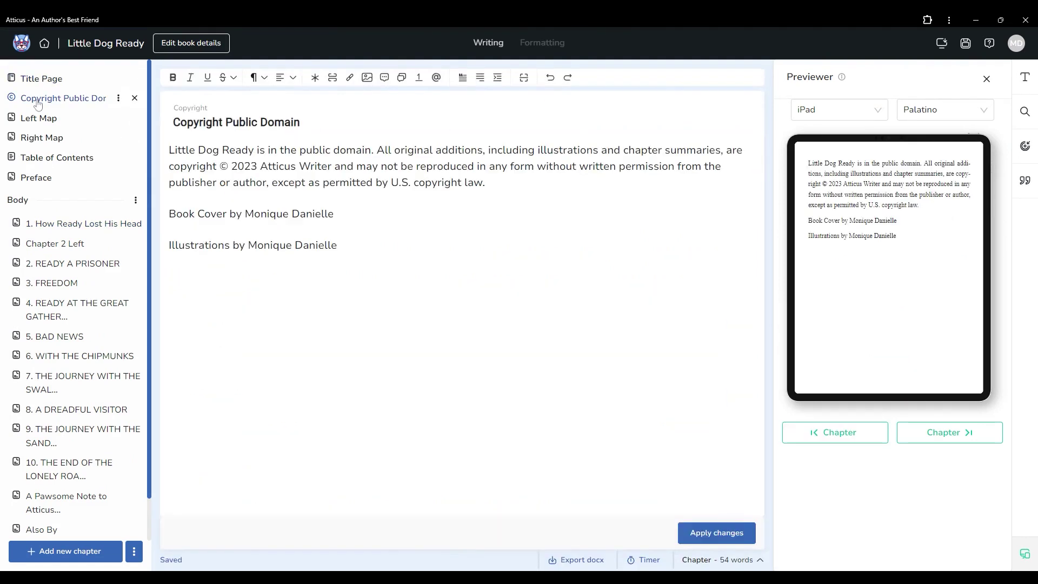
{"action": "left_click", "coordinate": [30, 158]}
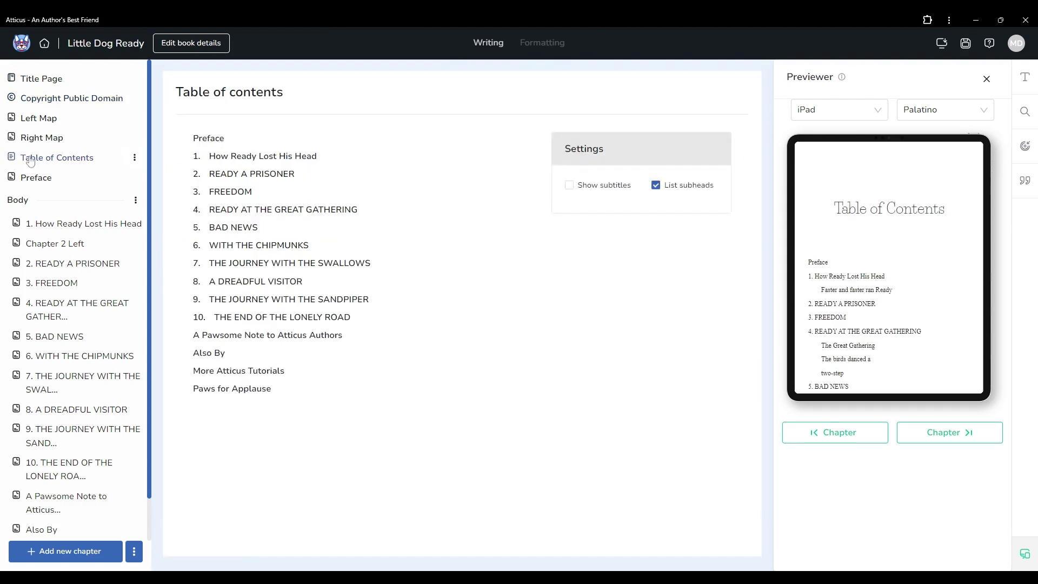
{"action": "left_click", "coordinate": [29, 87]}
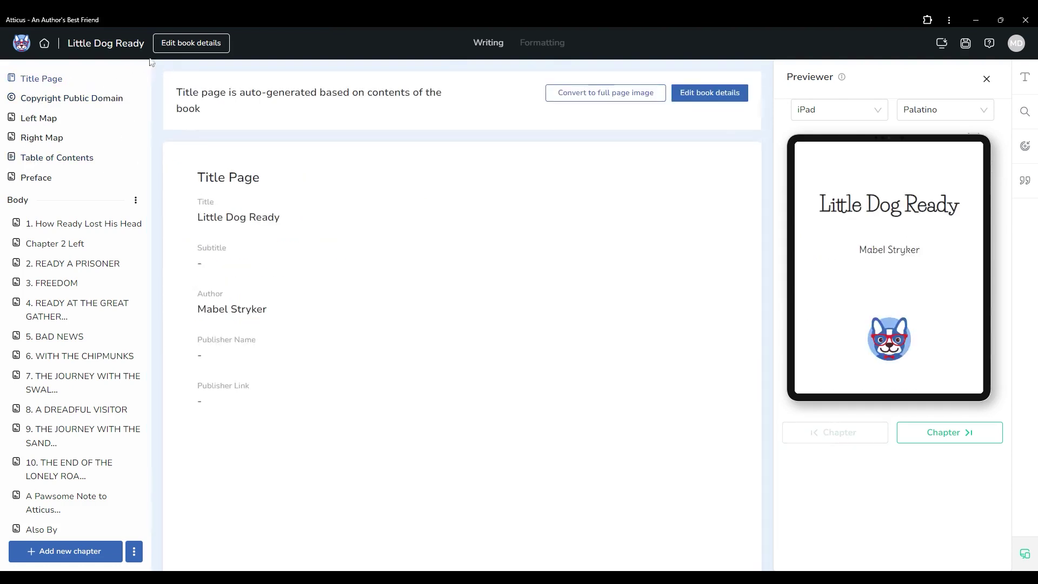
{"action": "left_click", "coordinate": [187, 51]}
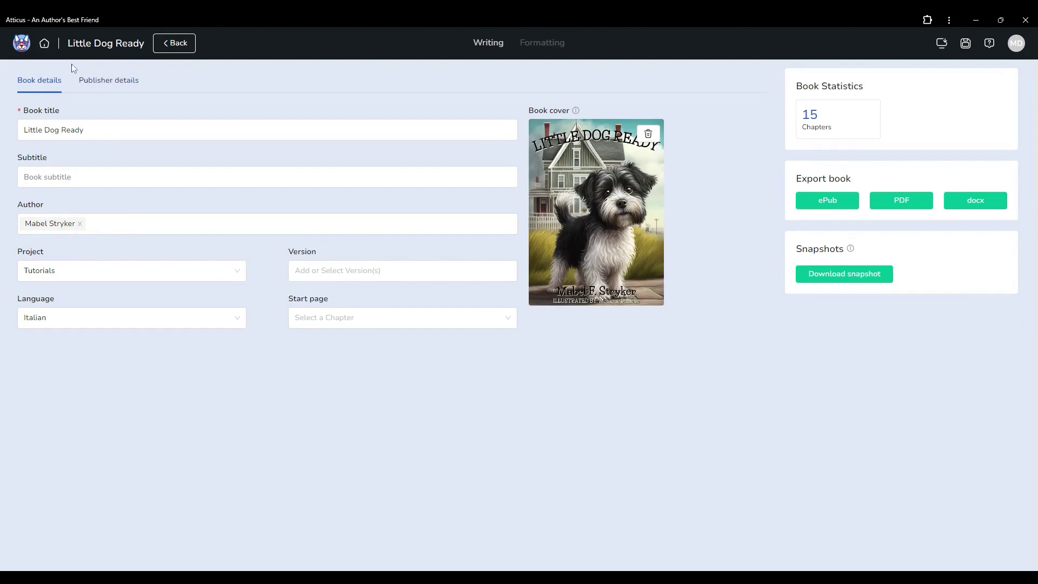
{"action": "left_click", "coordinate": [183, 49]}
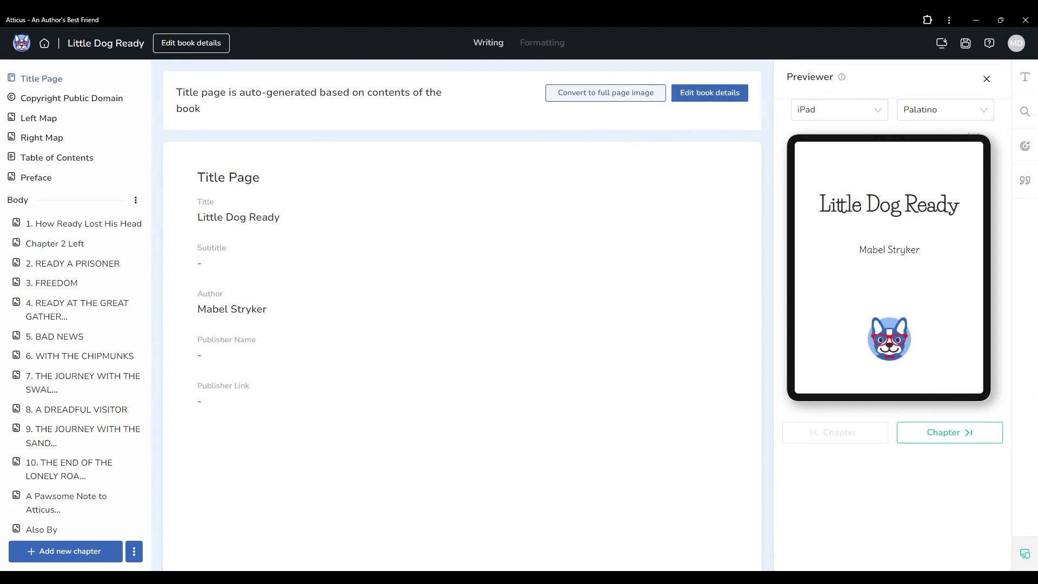
Step: Convert the Title Page to a Full Bleed full-page image using Brave_BzOyXuqyX6FS_ce.jpeg from the gallery
{"action": "left_click", "coordinate": [608, 99]}
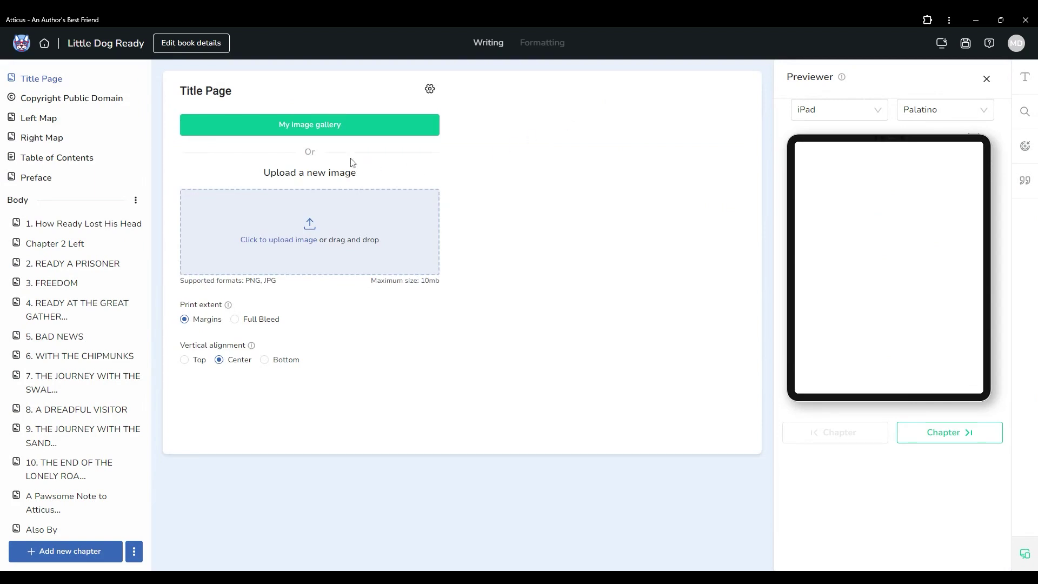
{"action": "left_click", "coordinate": [325, 132]}
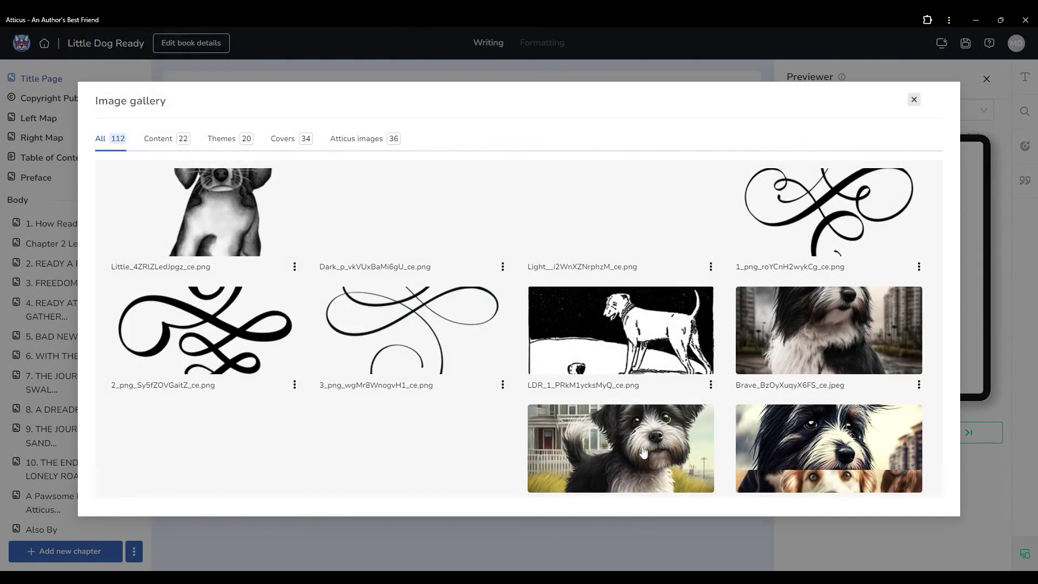
{"action": "left_click", "coordinate": [665, 354]}
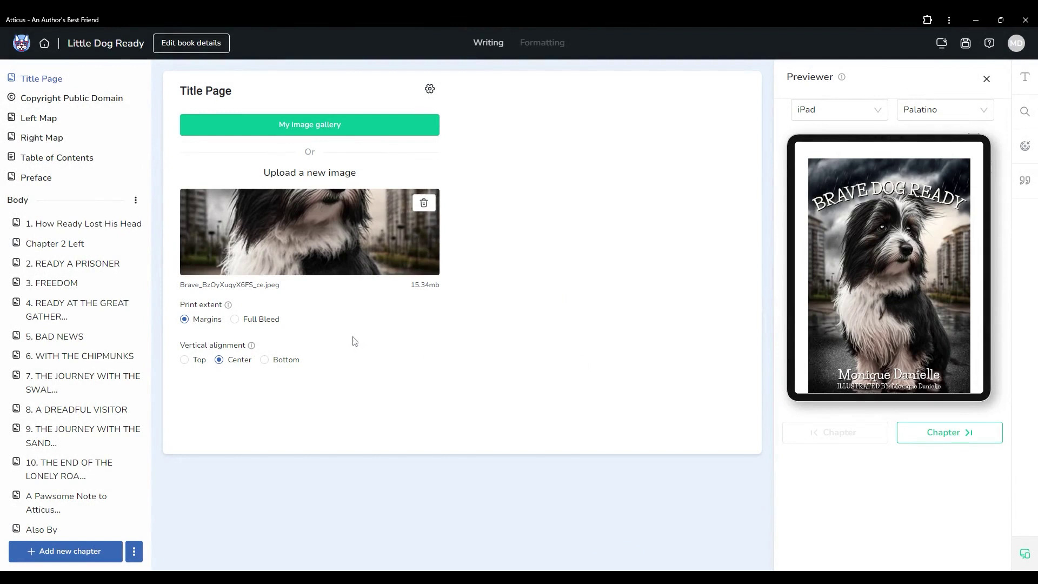
{"action": "left_click", "coordinate": [262, 320]}
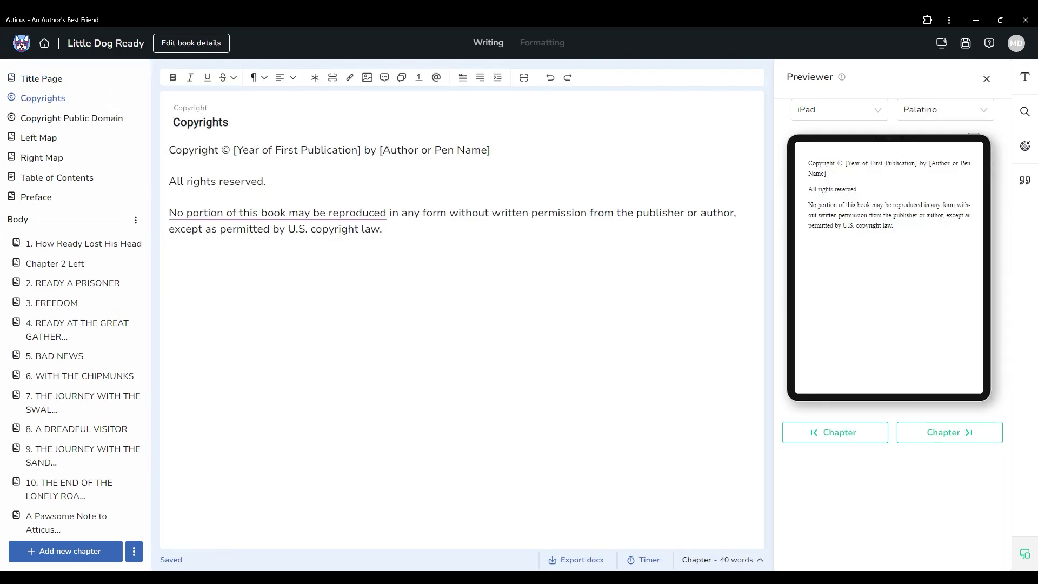
Step: Replace the copyright placeholders with the year 2024 and the author's name
{"action": "left_click_drag", "start_coordinate": [233, 150], "coordinate": [361, 150]}
{"action": "type", "text": "2024"}
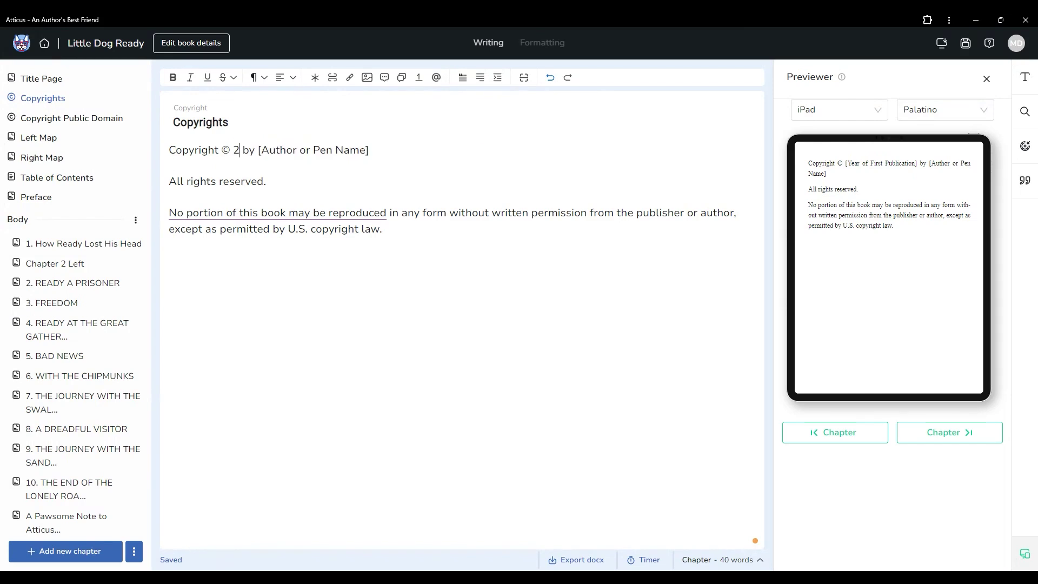
{"action": "mouse_move", "coordinate": [277, 149]}
{"action": "left_mouse_down"}
{"action": "mouse_move", "coordinate": [389, 150]}
{"action": "mouse_move", "coordinate": [275, 150]}
{"action": "left_mouse_up"}
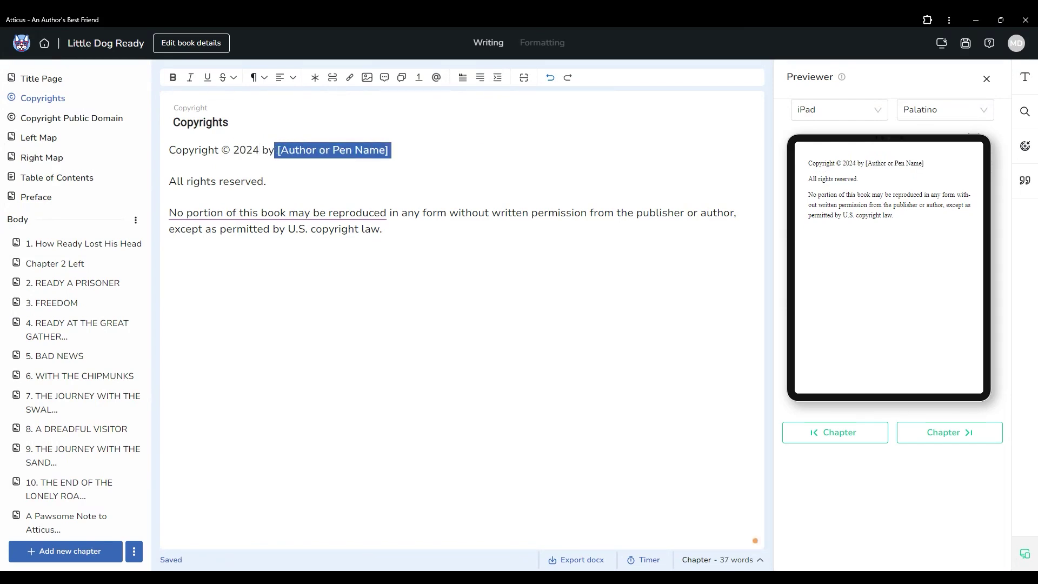
{"action": "type", "text": "N"}
{"action": "key", "text": "BackSpace"}
{"action": "type", "text": "Monique Danielle"}
Step: Open the Copyright Public Domain page and preview it as Print, then on iPad
{"action": "left_click", "coordinate": [80, 118]}
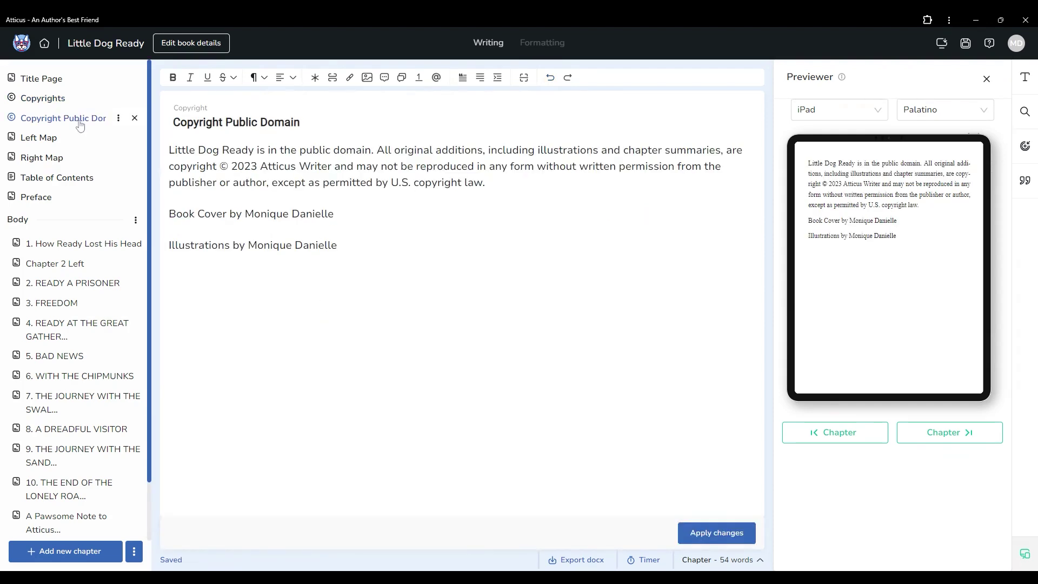
{"action": "left_click", "coordinate": [848, 108]}
{"action": "left_click", "coordinate": [821, 132]}
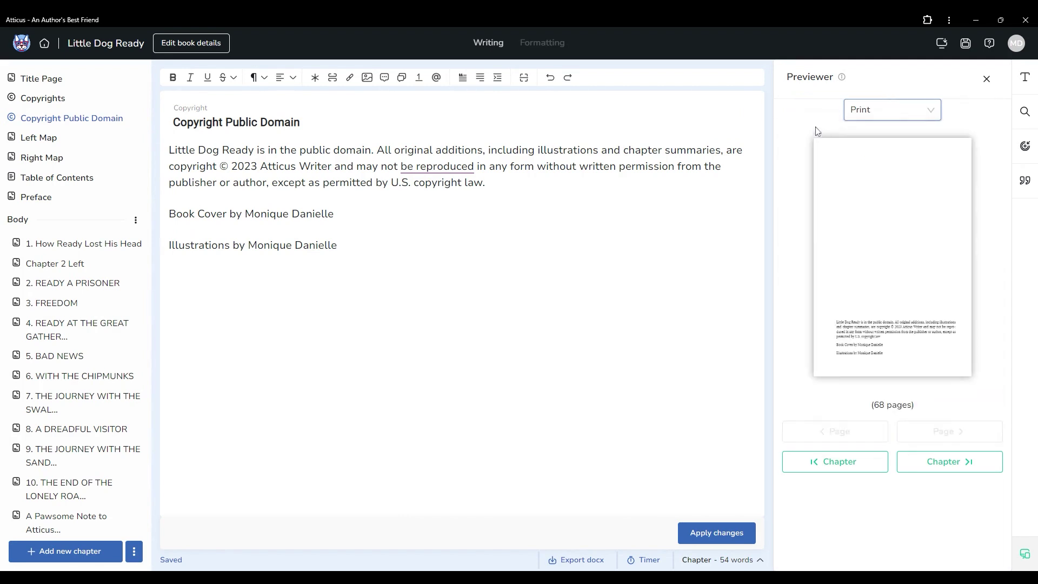
{"action": "left_click", "coordinate": [859, 112]}
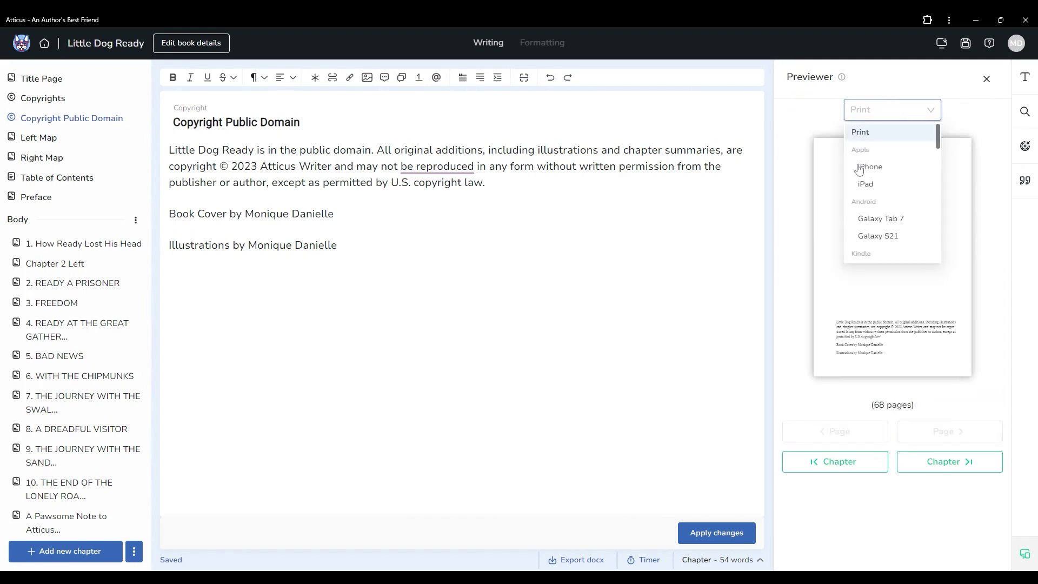
{"action": "left_click", "coordinate": [857, 182]}
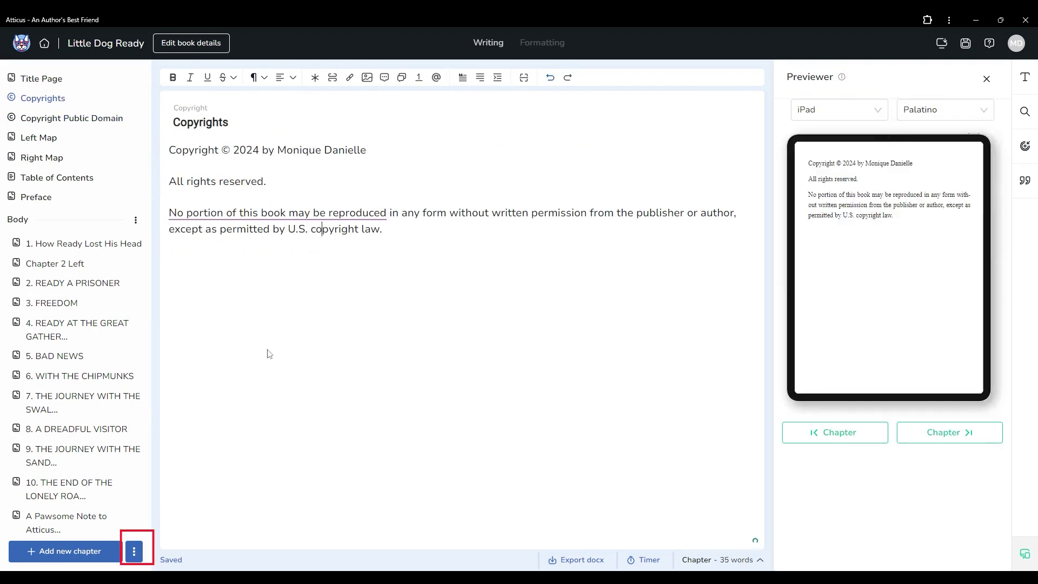
Step: Look through the Copyright templates among the add-page options, then open Copyright Public Domain and Table of Contents
{"action": "left_click", "coordinate": [137, 554]}
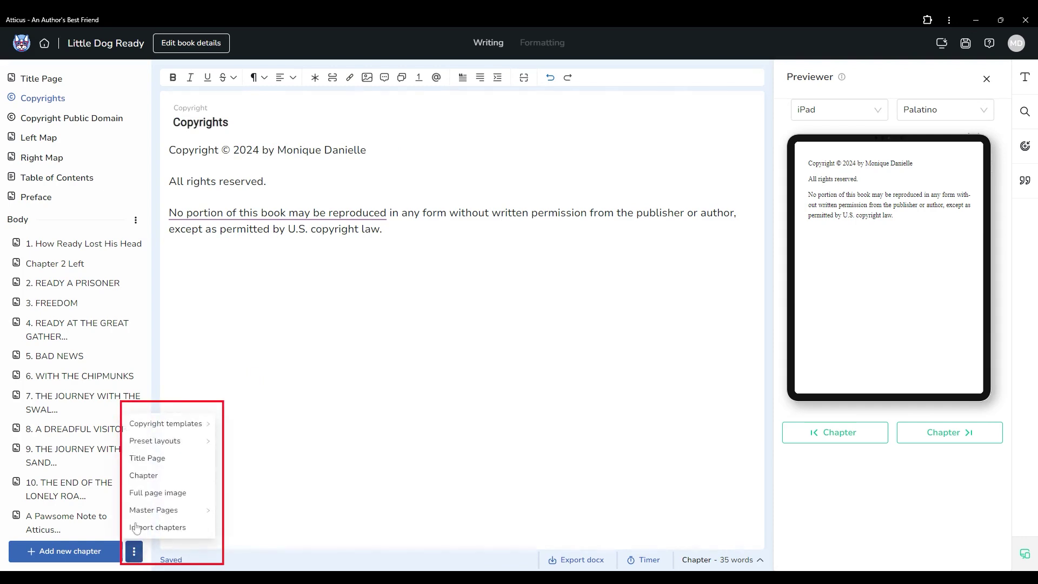
{"action": "mouse_move", "coordinate": [156, 430]}
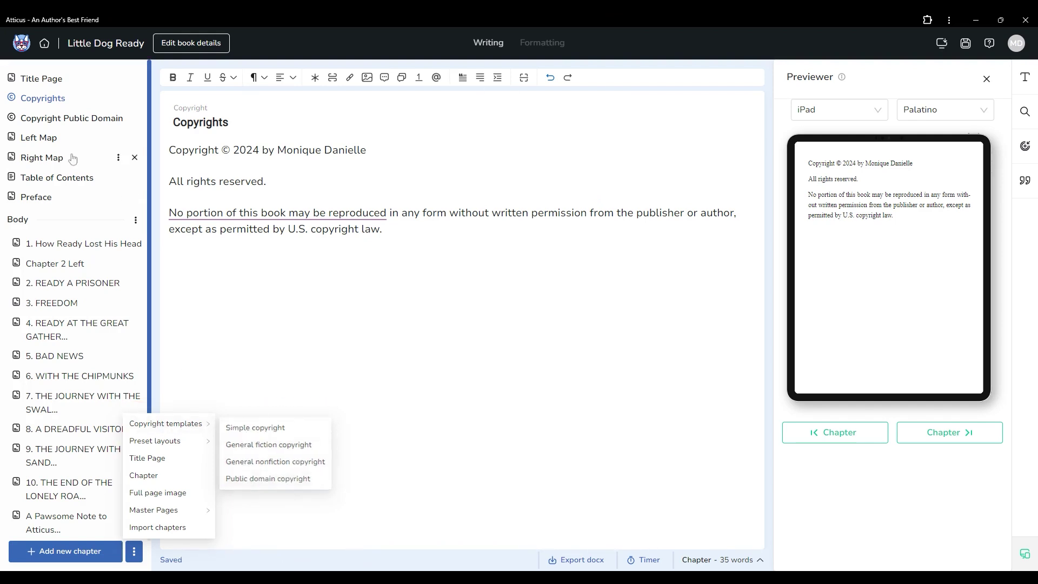
{"action": "left_click", "coordinate": [76, 119]}
{"action": "left_click", "coordinate": [72, 184]}
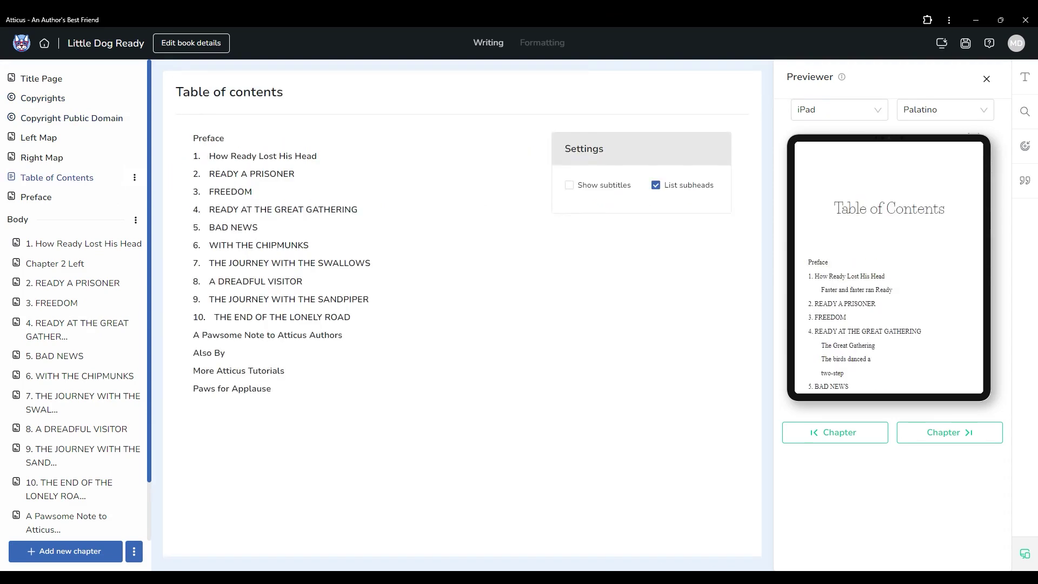
Step: Turn on Show subtitles in the table of contents, keep List subheads on, and return Home
{"action": "left_click", "coordinate": [570, 187]}
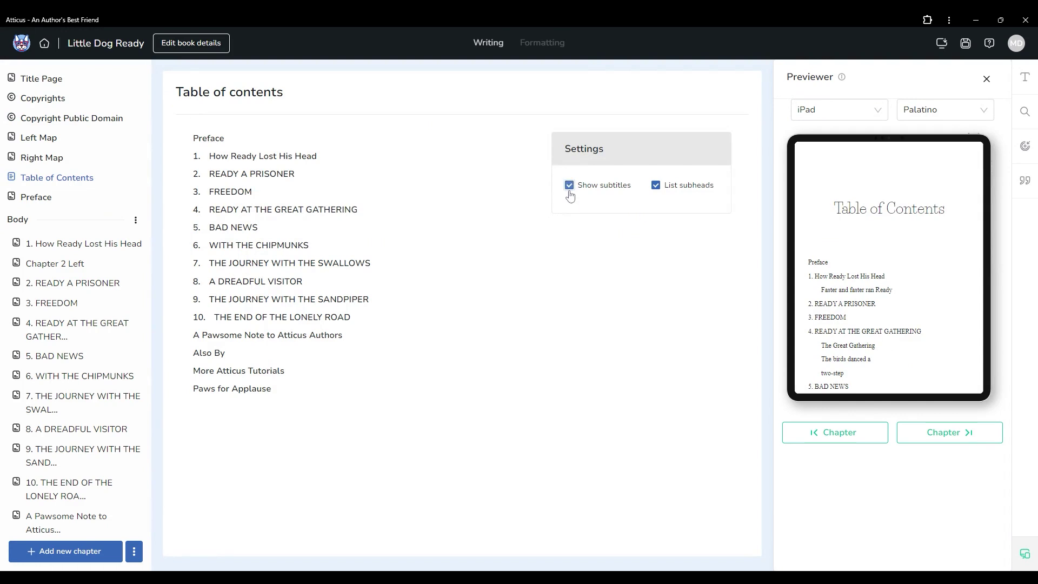
{"action": "left_click", "coordinate": [657, 186]}
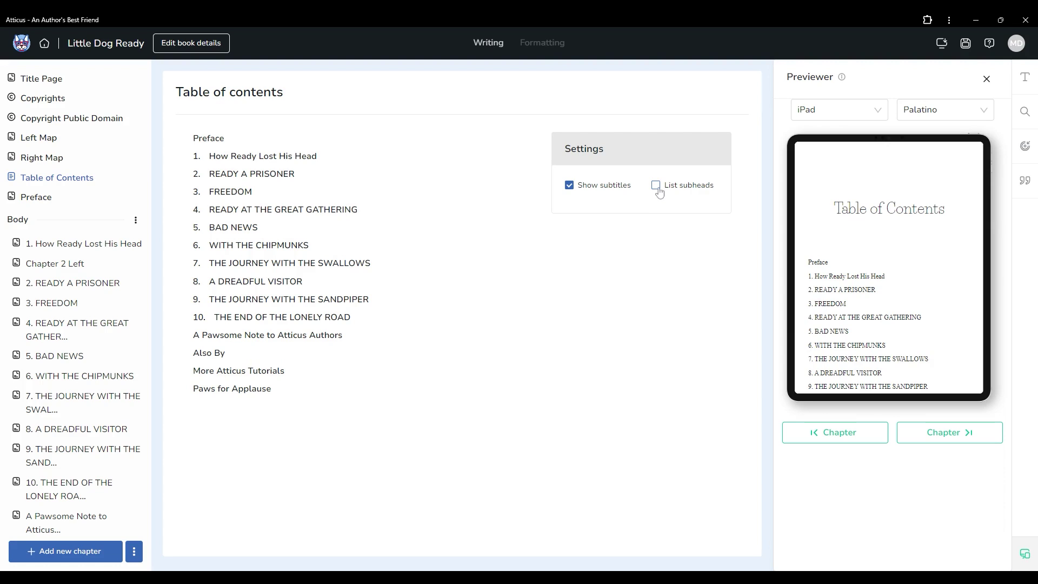
{"action": "left_click", "coordinate": [657, 186]}
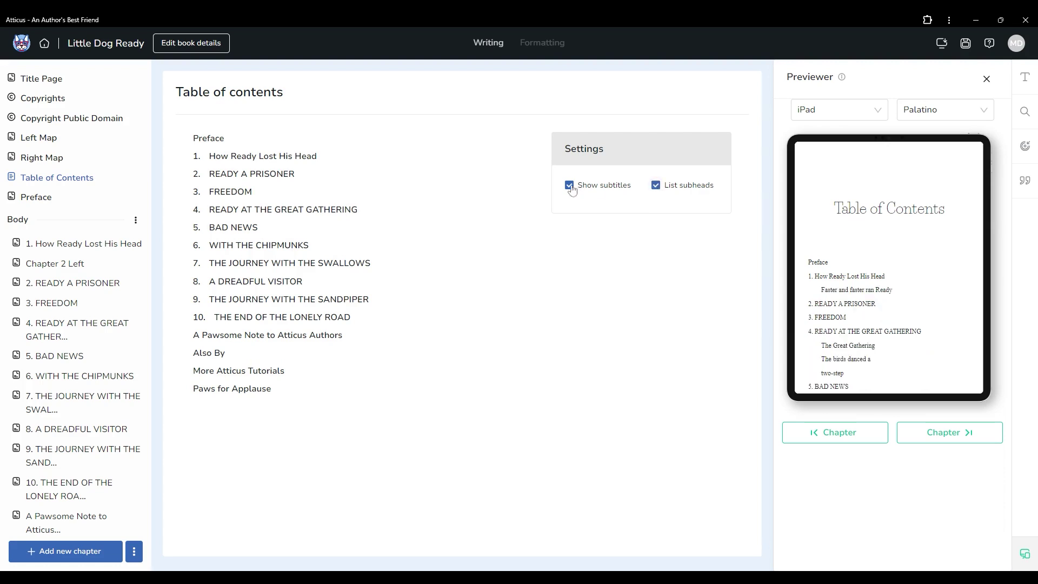
{"action": "left_click", "coordinate": [24, 46]}
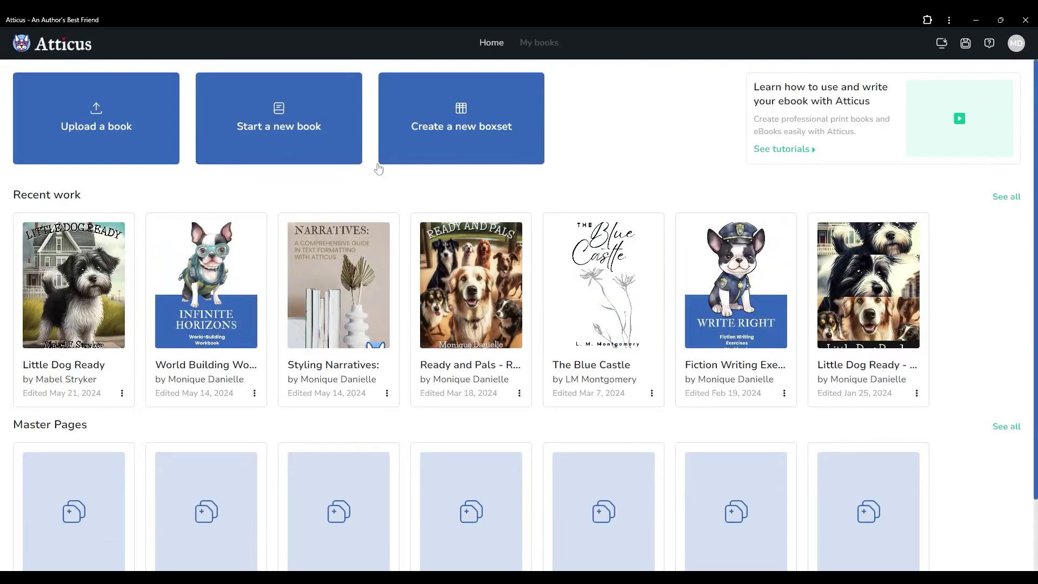
Step: Open the Little Dog Ready - Trilogy boxset, enable Volumes Show subtitles in Contents, and go to Dedication
{"action": "left_click", "coordinate": [867, 284]}
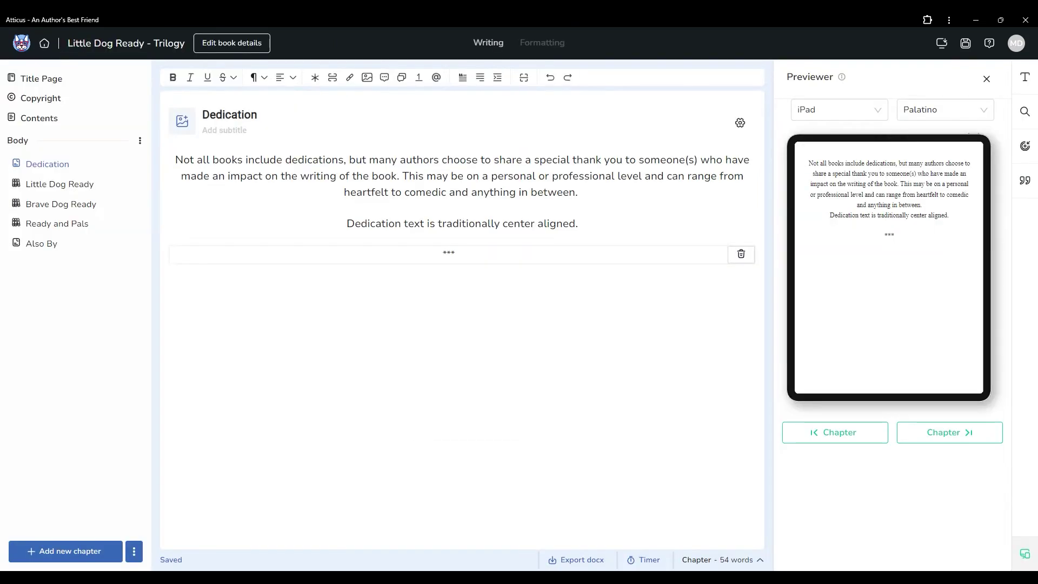
{"action": "left_click", "coordinate": [69, 123]}
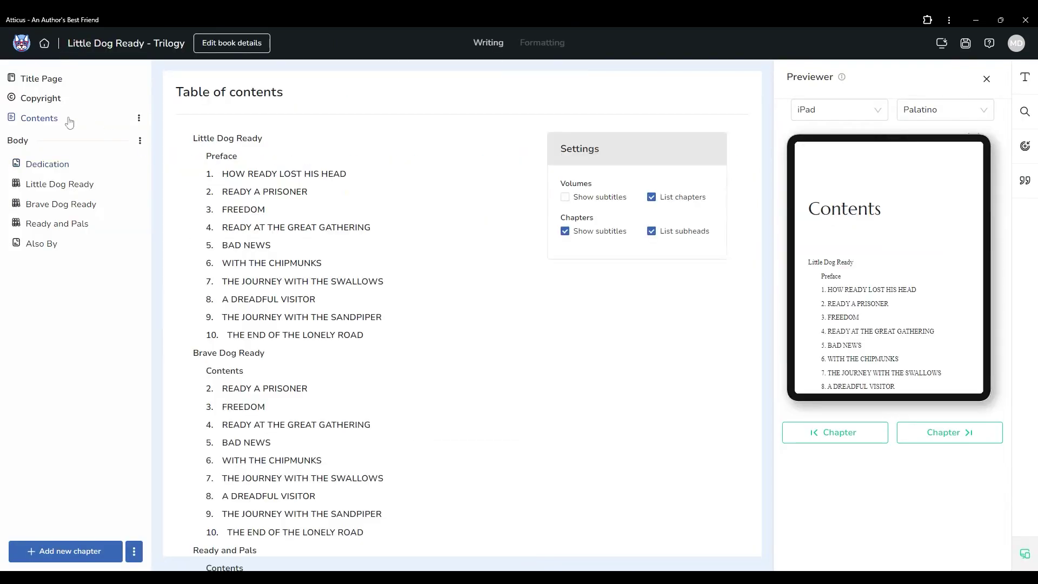
{"action": "left_click", "coordinate": [565, 198]}
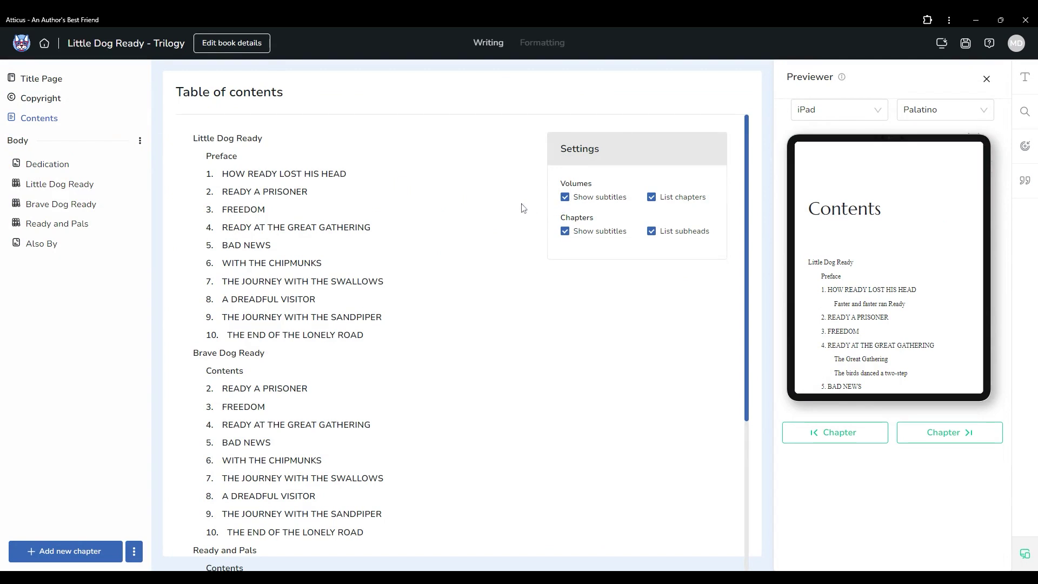
{"action": "left_click", "coordinate": [53, 165]}
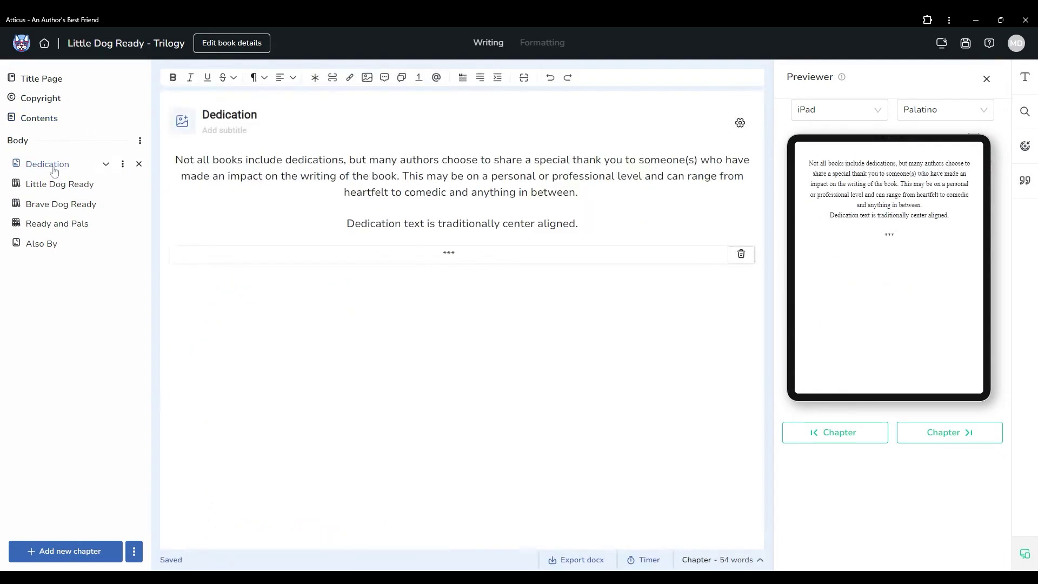
Step: Review the Dedication page's display settings, close them, and move to the Also By page
{"action": "left_click", "coordinate": [739, 125]}
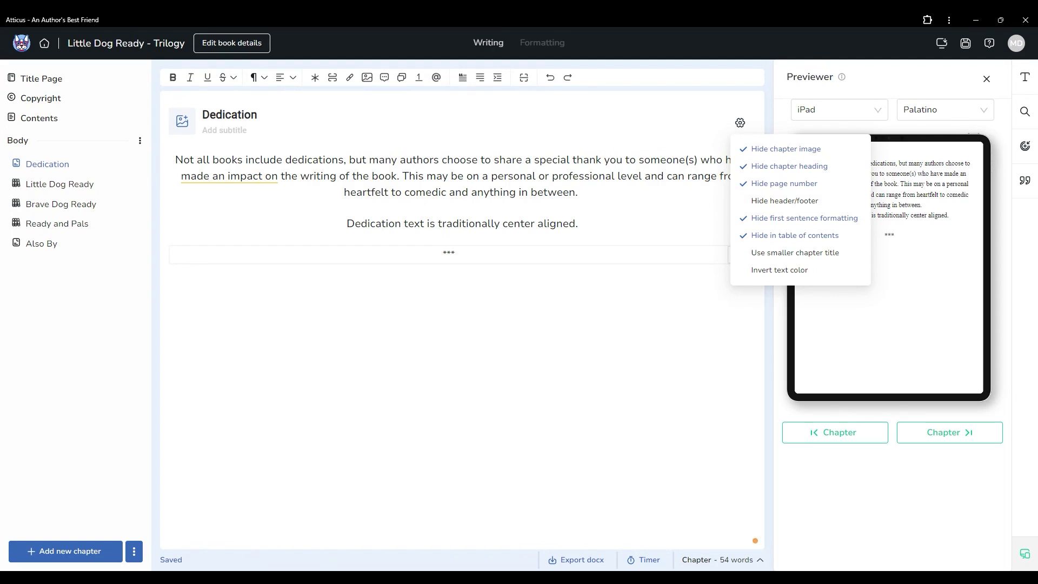
{"action": "left_click", "coordinate": [204, 130]}
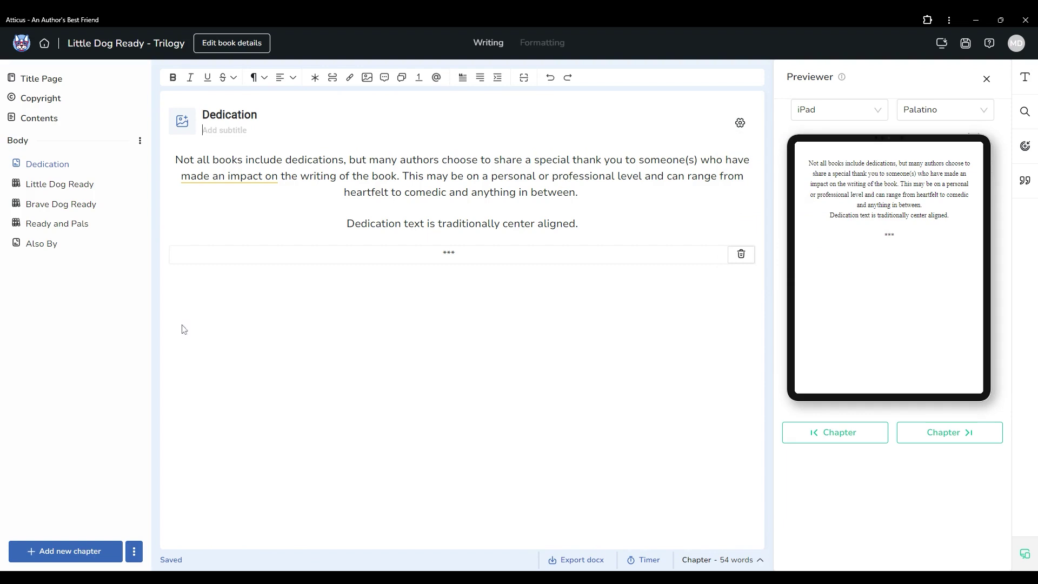
{"action": "left_click", "coordinate": [60, 253]}
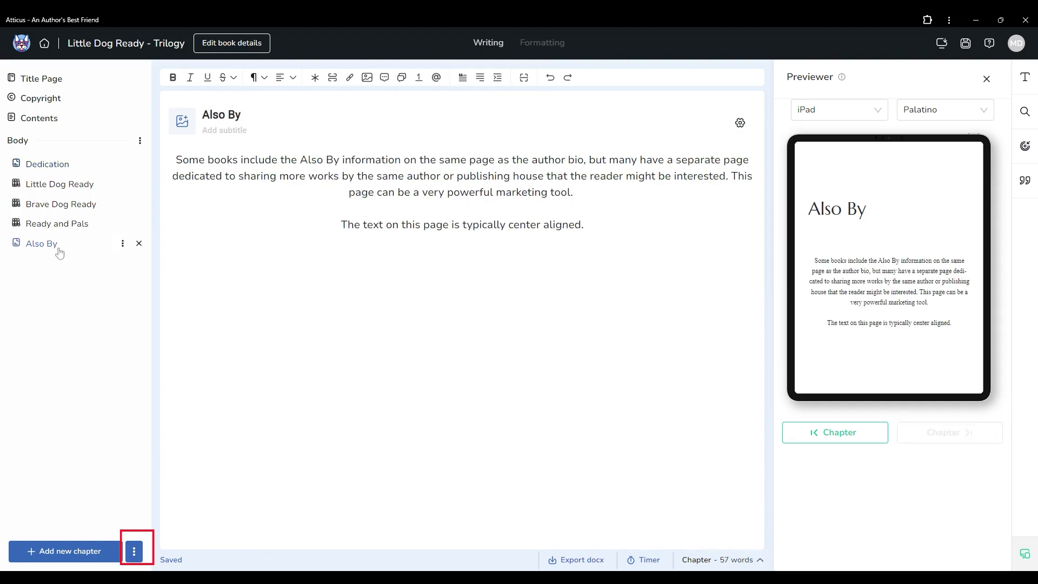
Step: Show the Preset layouts list from the options beside Add new chapter
{"action": "left_click", "coordinate": [135, 552]}
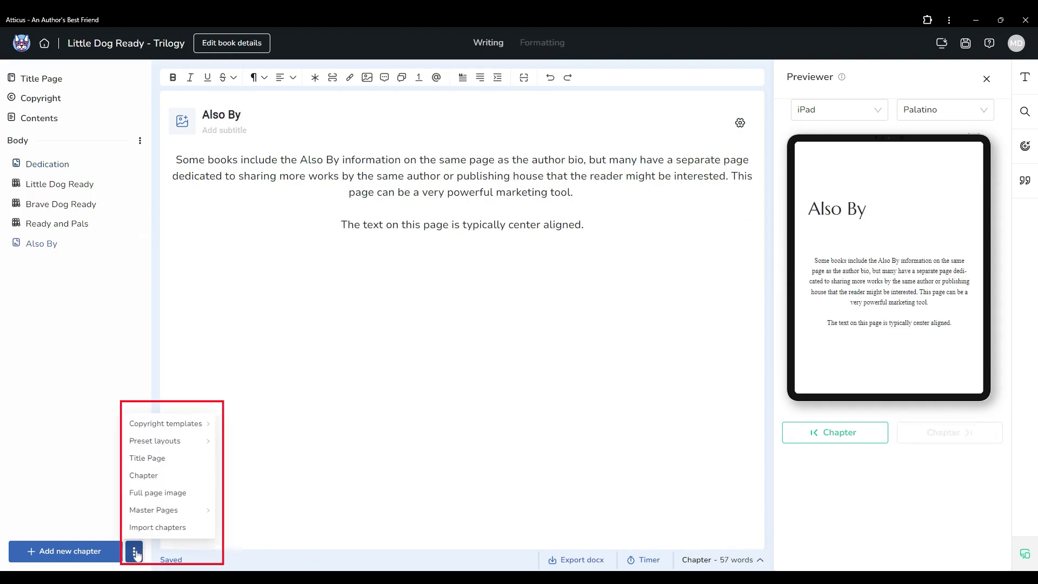
{"action": "mouse_move", "coordinate": [144, 448]}
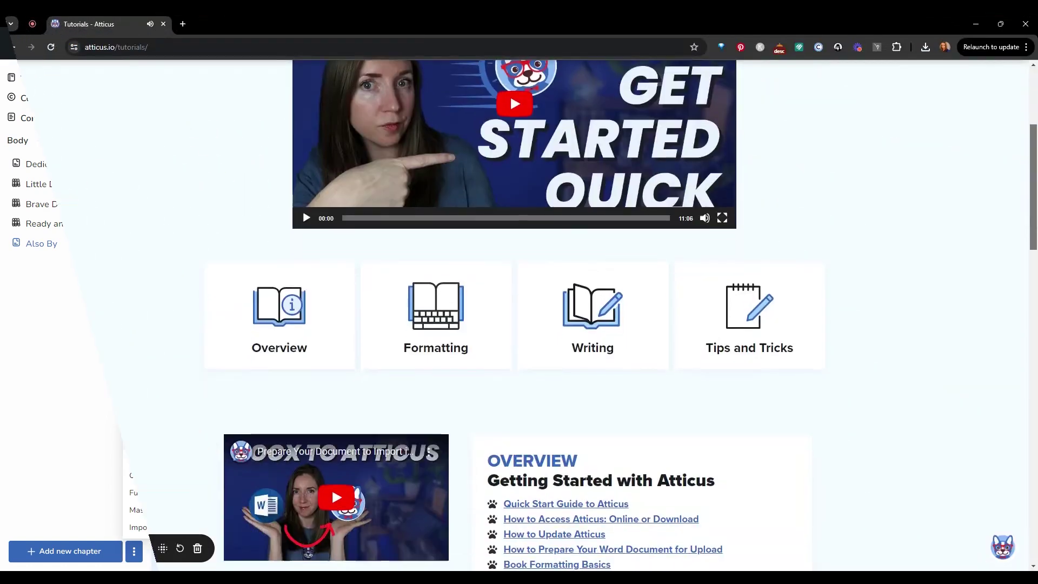
Step: Open the Front and Back Matter Preset Page Layouts article under Formatting on the tutorials page
{"action": "scroll", "coordinate": [792, 319], "scroll_direction": "down", "scroll_amount": 5}
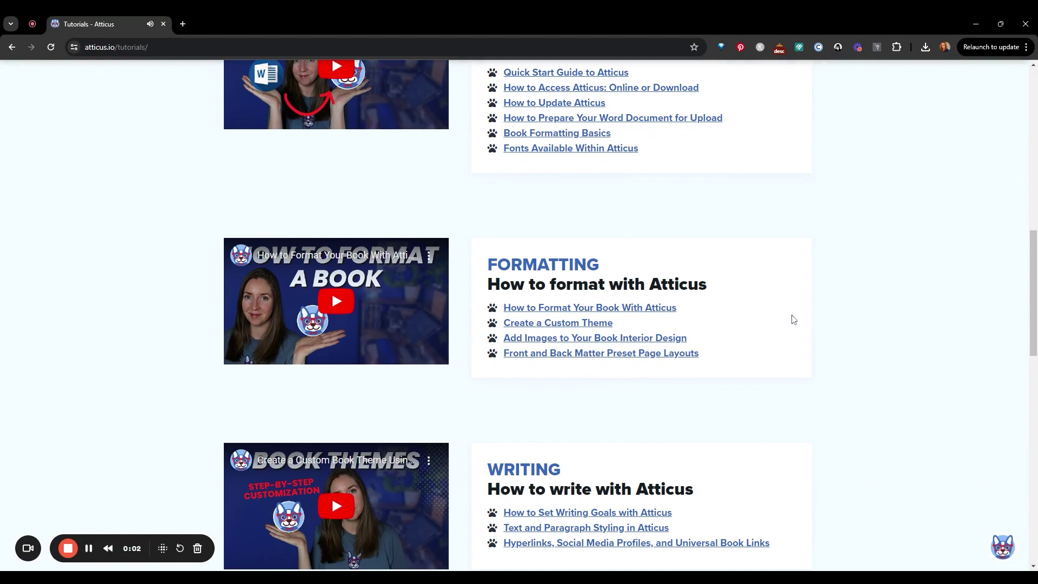
{"action": "left_click", "coordinate": [685, 355]}
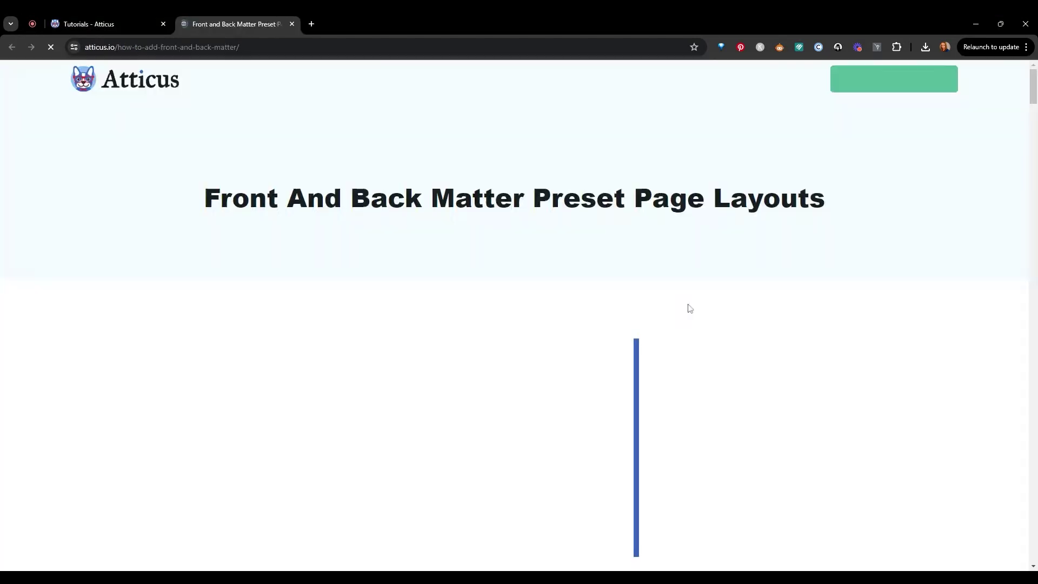